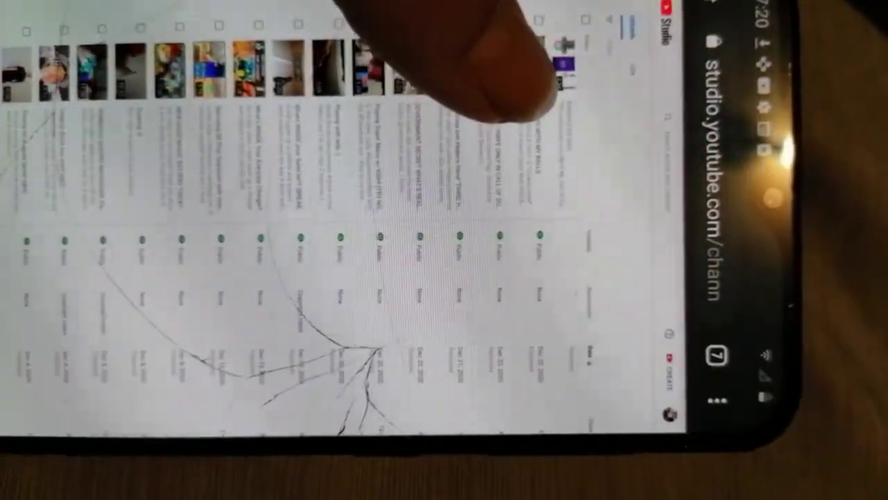
Step: Scroll the Channel content list of uploaded videos on the phone
drag(535, 90, 356, 238)
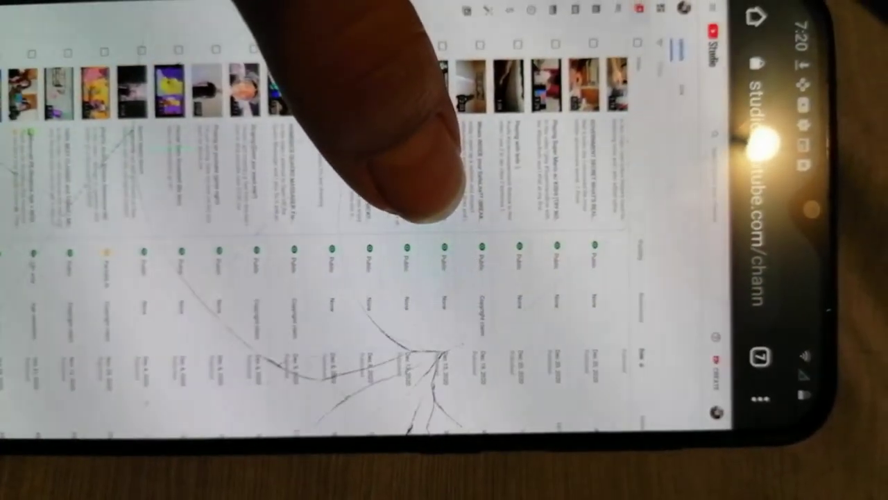
Step: Scroll further down the video list to older uploads with copyright claims and age restrictions
drag(444, 208, 486, 153)
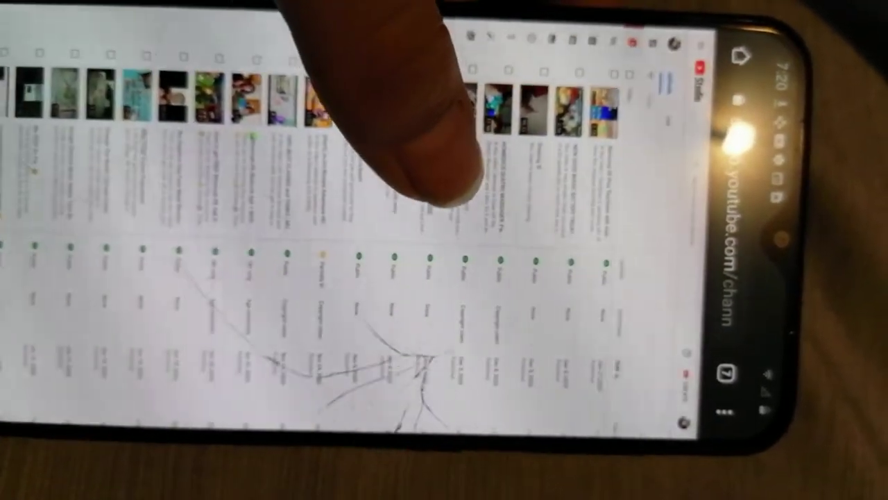
drag(416, 208, 472, 163)
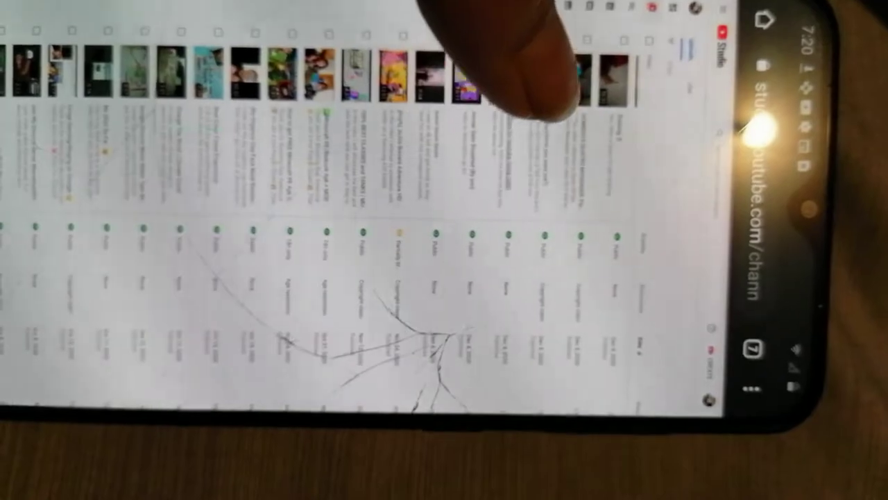